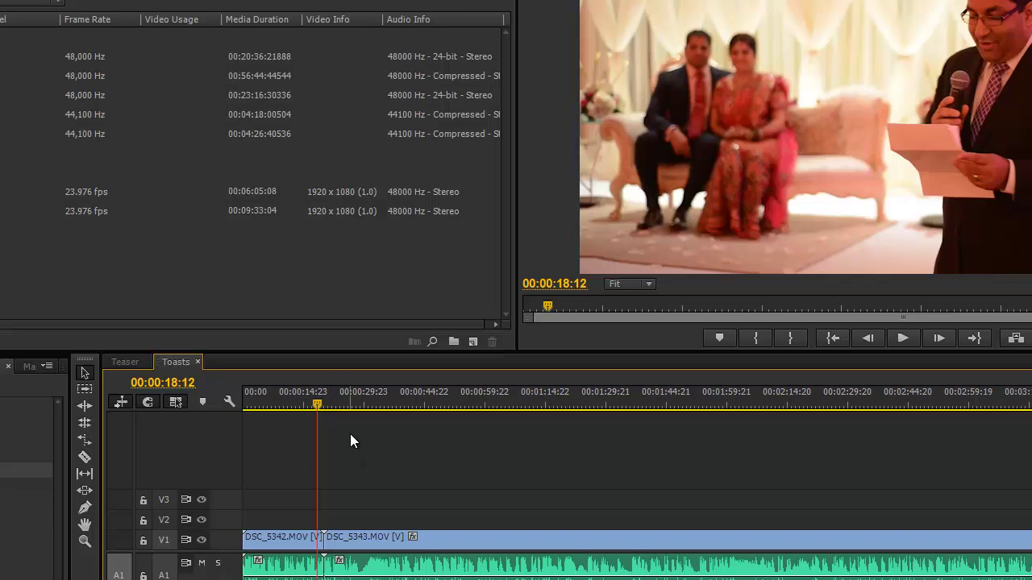
Step: Scrub back to about 11 seconds and select camera clips DSC_5342, DSC_5343 and the A2 recorder audio
drag(319, 405, 289, 411)
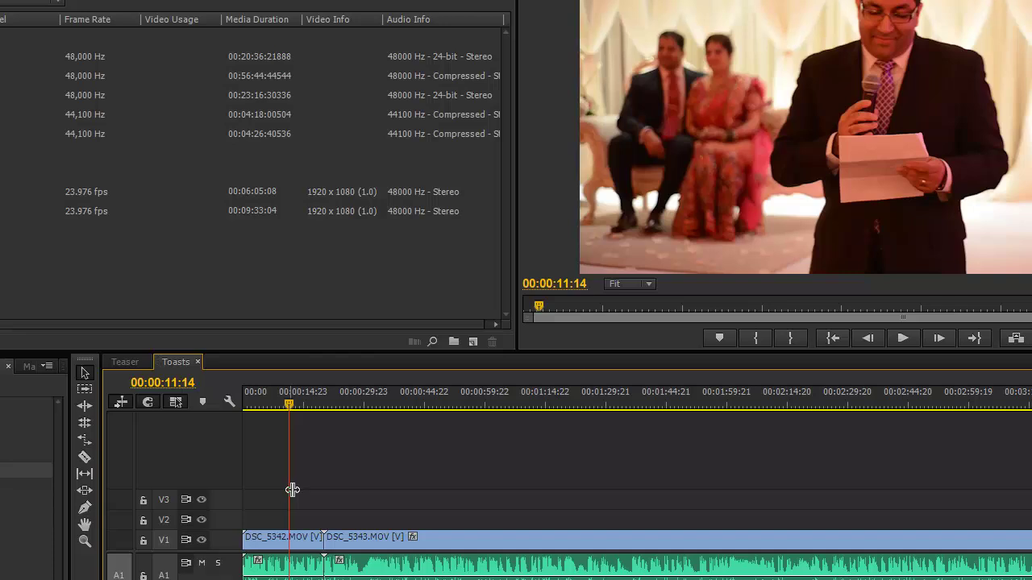
click(273, 566)
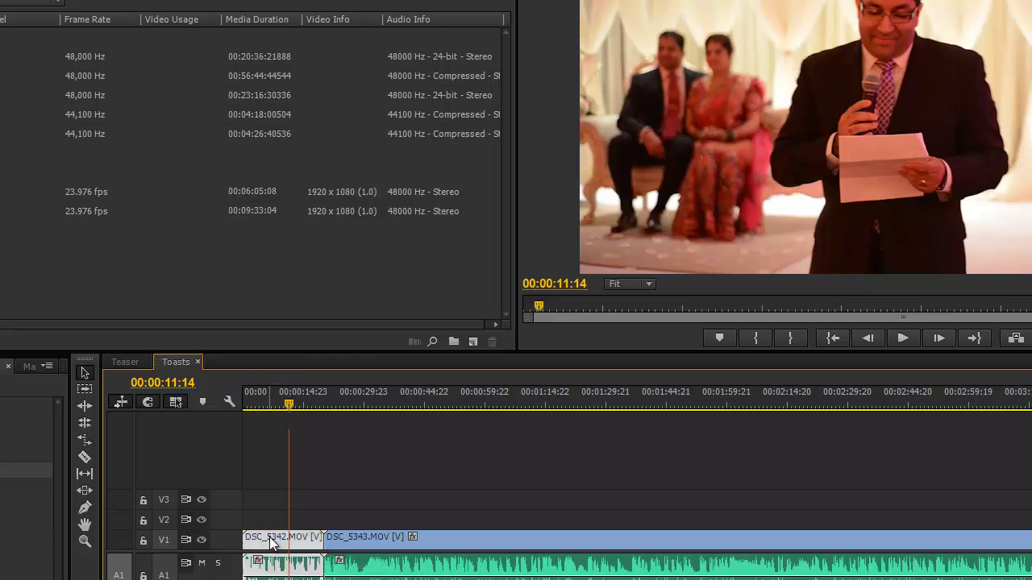
click(358, 555)
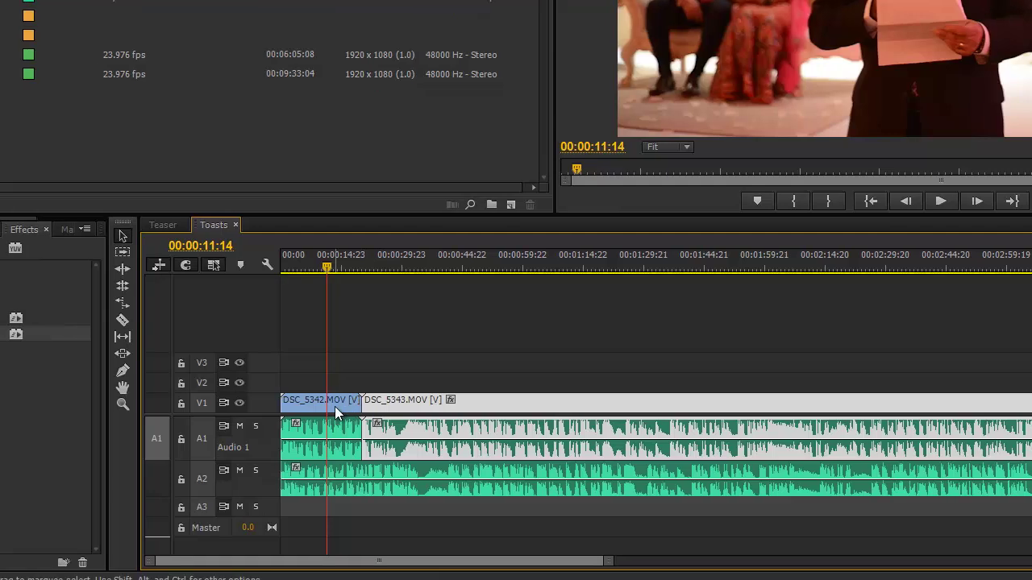
click(309, 505)
click(390, 499)
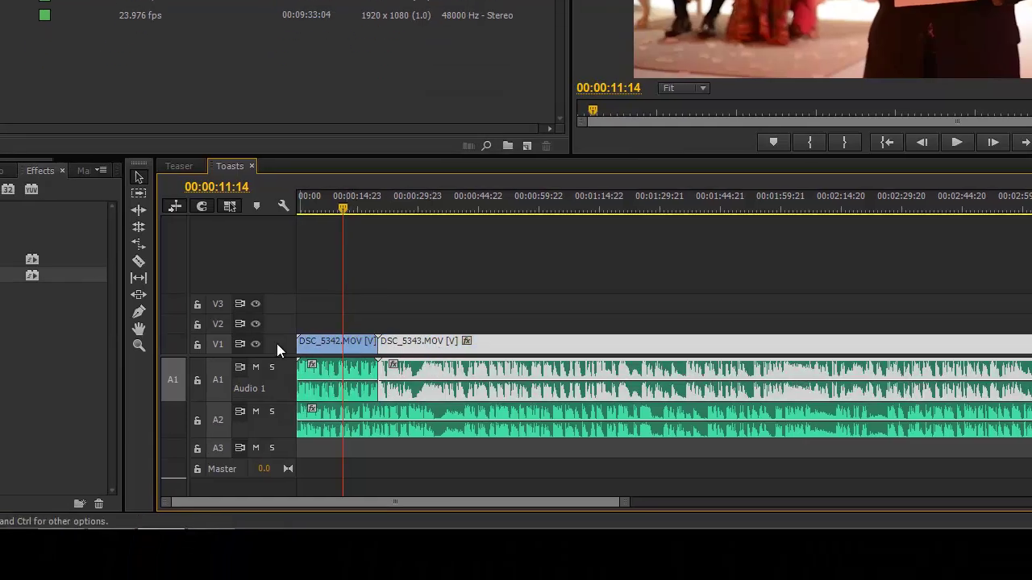
click(338, 385)
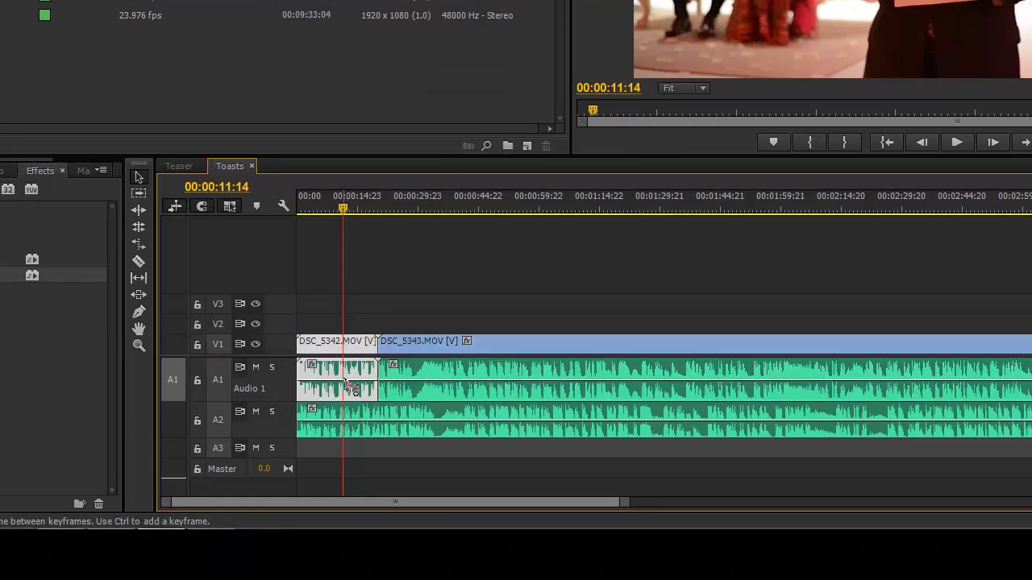
click(424, 377)
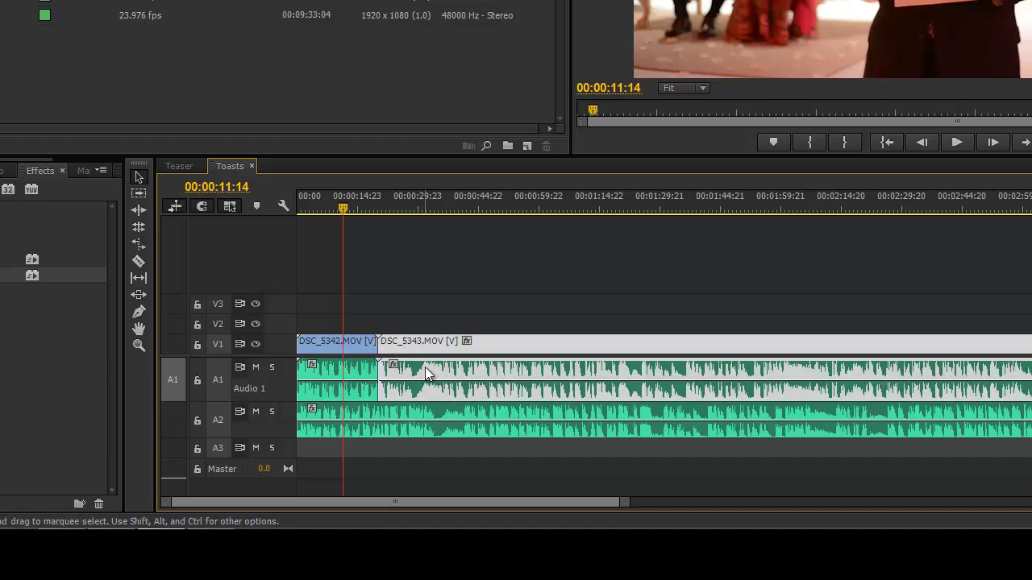
click(388, 414)
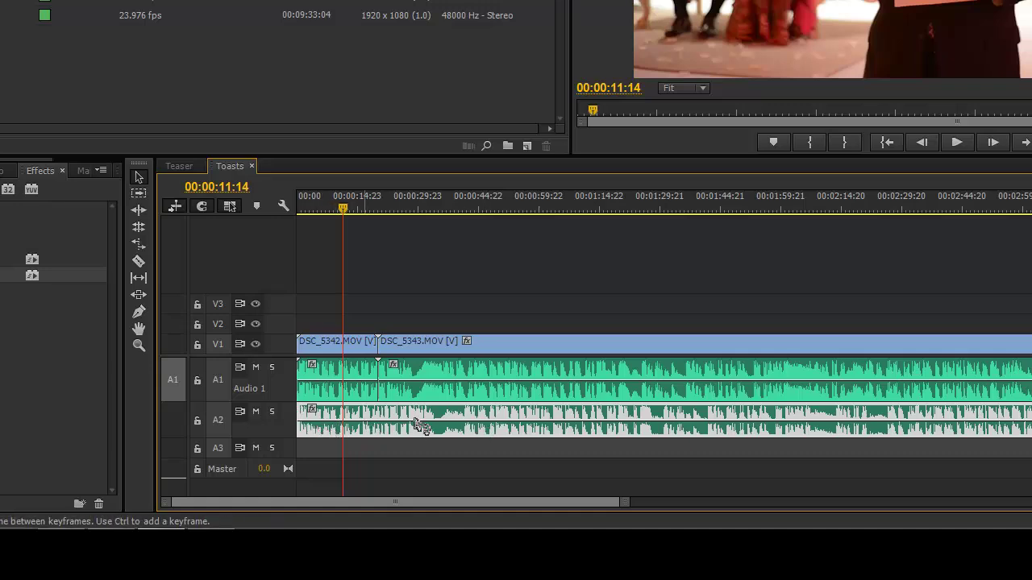
Step: Play the sequence from about 6 seconds in to review the toast
drag(343, 211, 323, 212)
key(space)
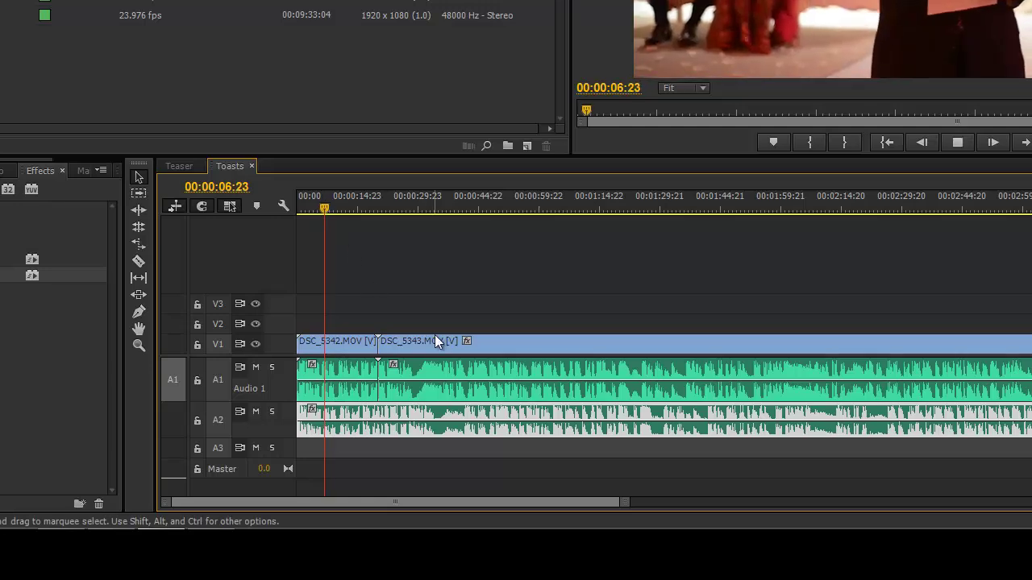
key(space)
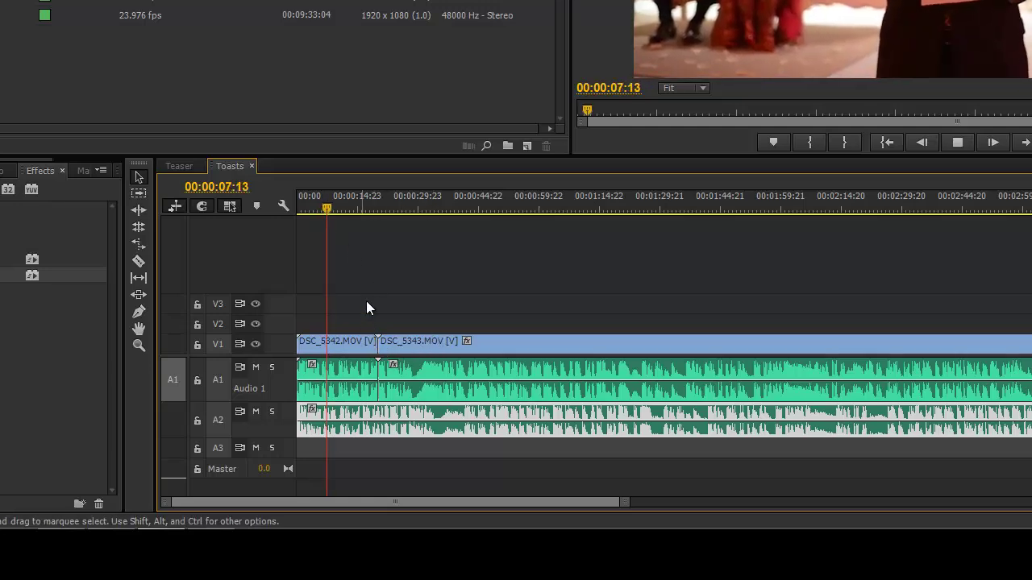
key(space)
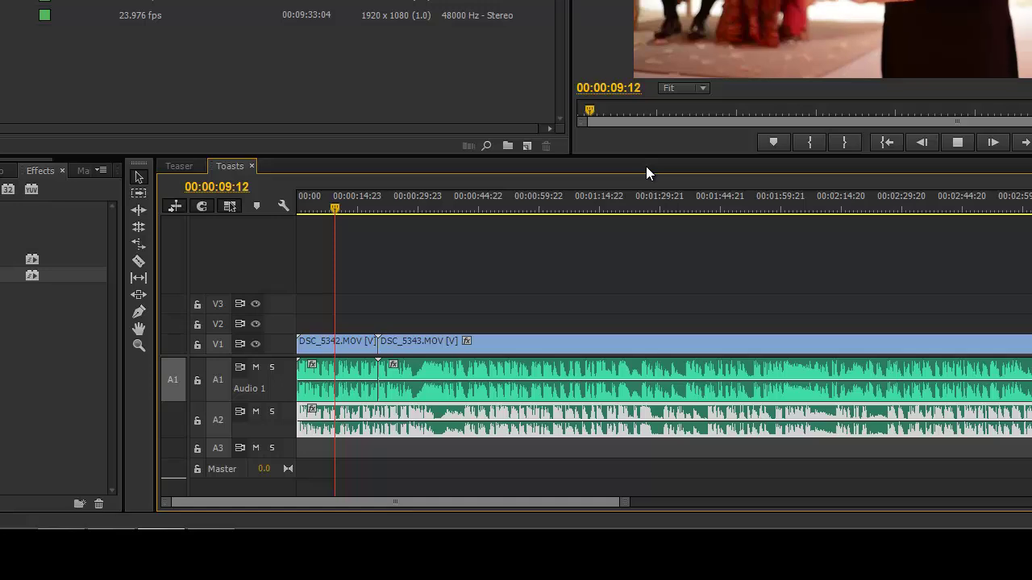
key(space)
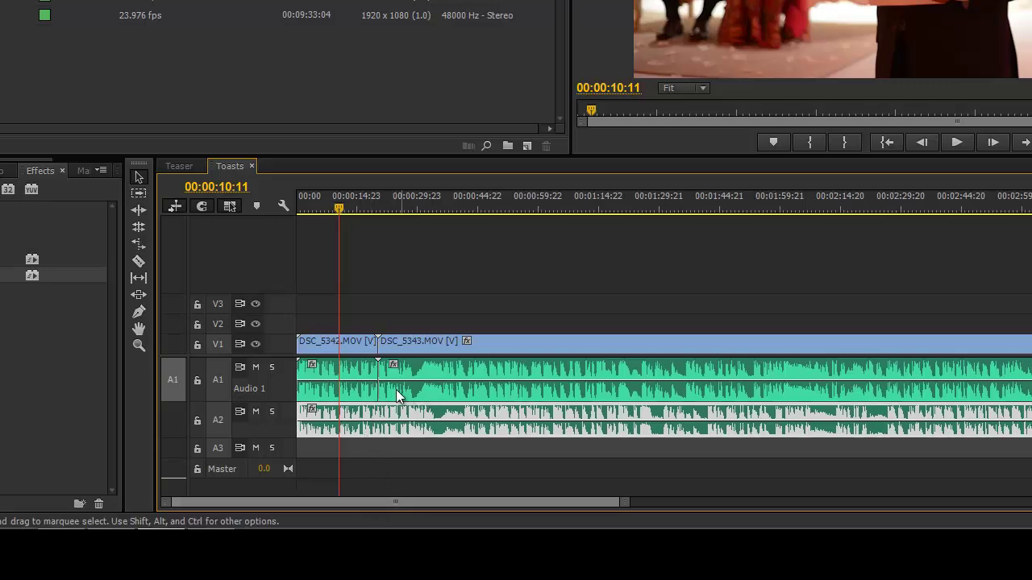
Step: Reselect the two camera clips, set the playhead to 00:00:09:19 and make Toasts active
click(364, 389)
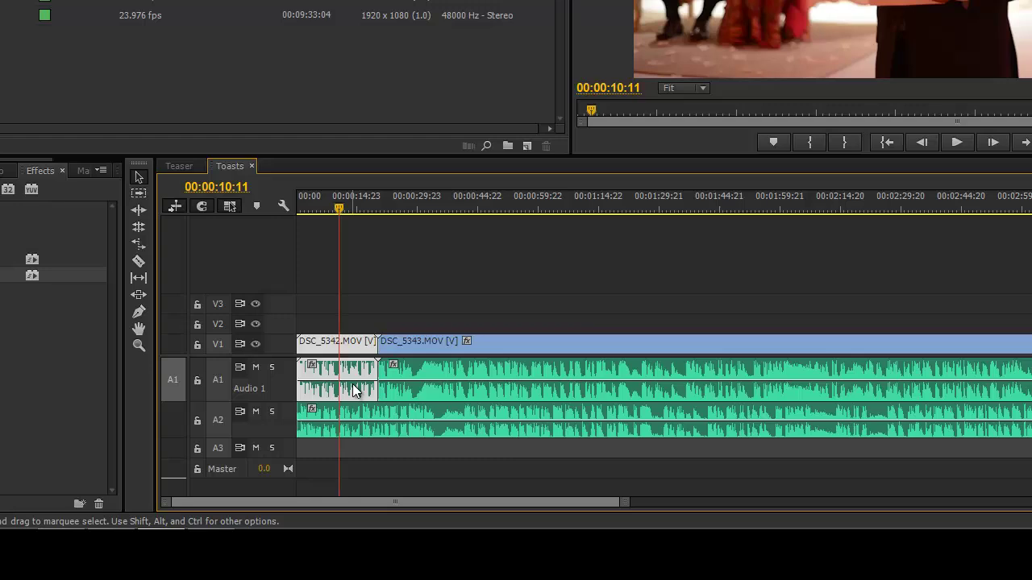
click(416, 389)
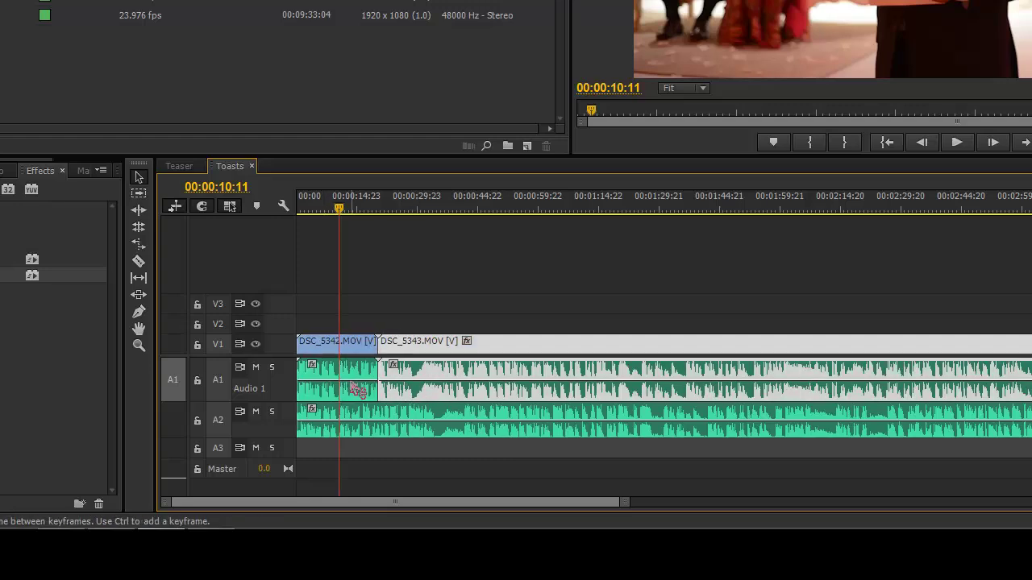
click(411, 390)
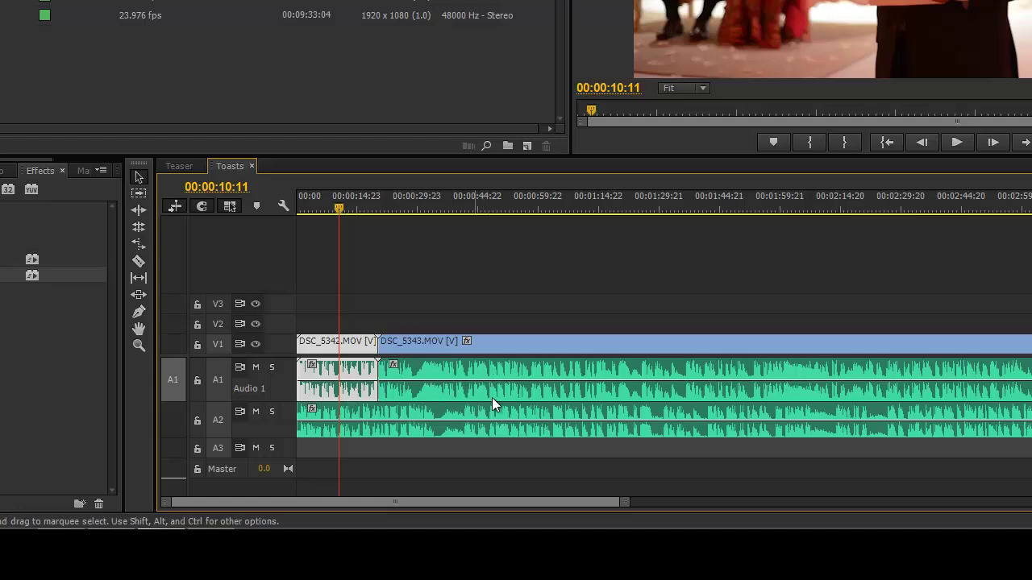
click(441, 388)
click(361, 388)
click(439, 388)
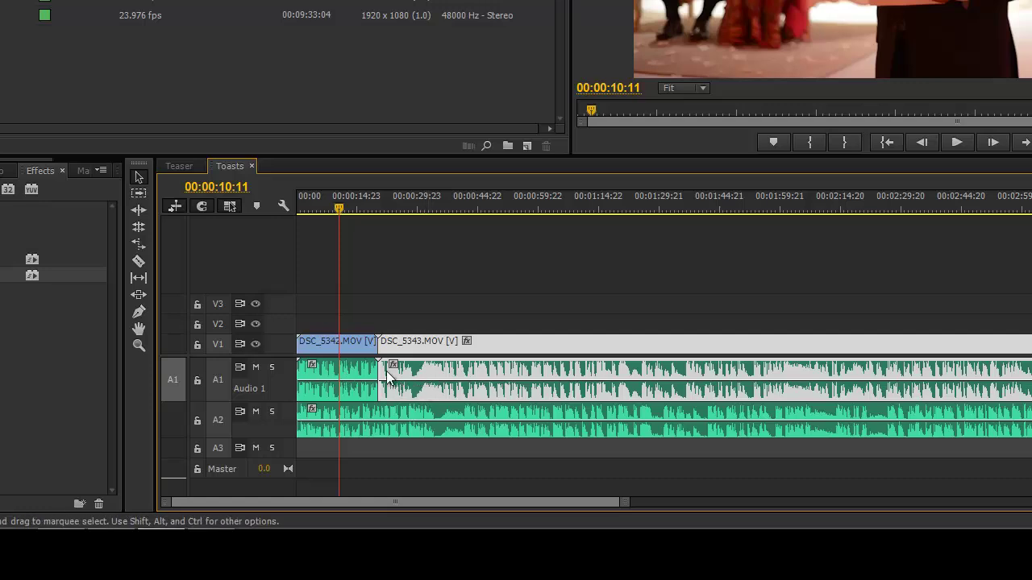
drag(324, 207, 336, 208)
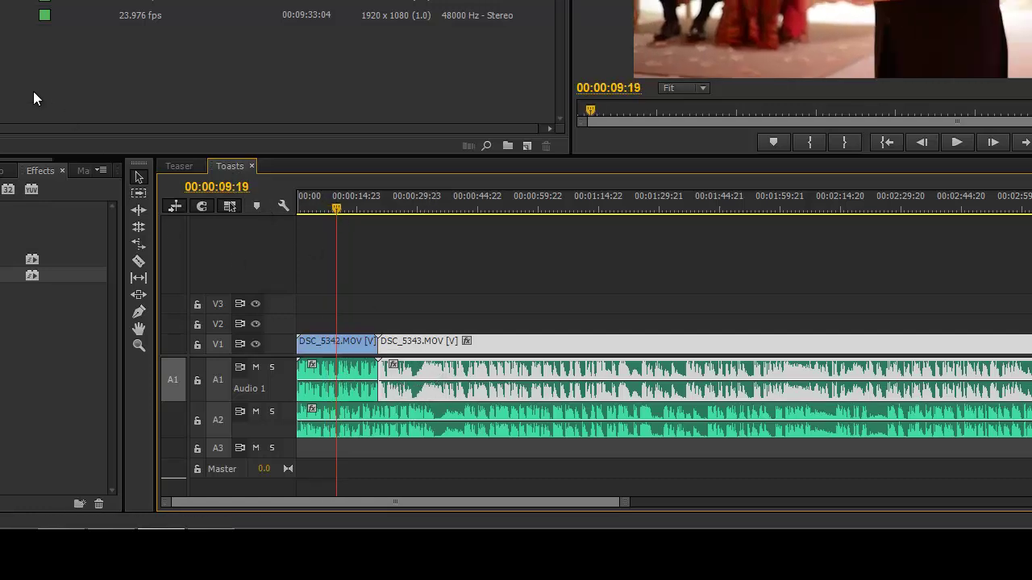
click(232, 169)
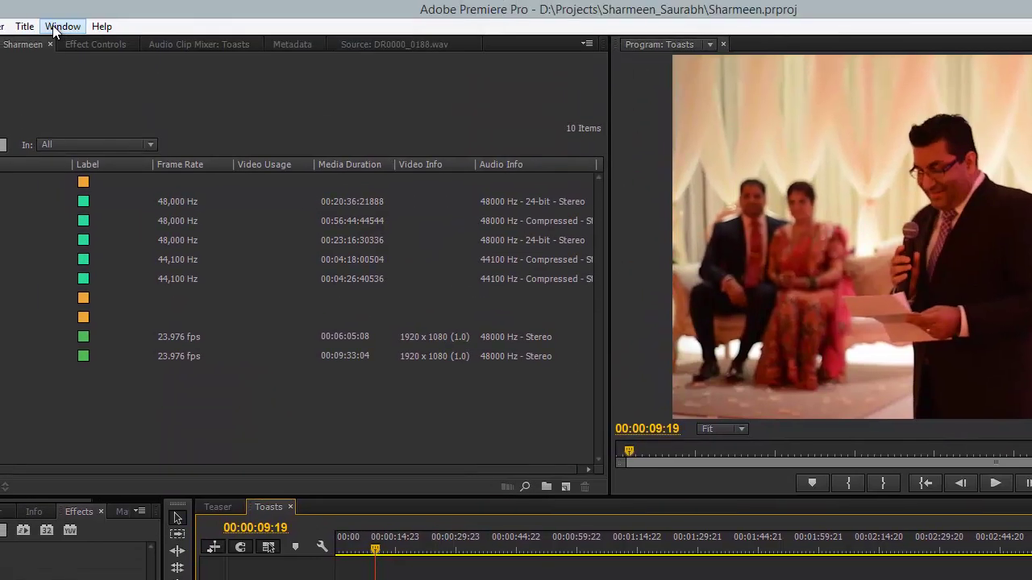
Step: Launch PluralEyes 3 from Window > Extensions, saving the project and accepting the Translation Report
click(53, 26)
mouse_move(92, 75)
click(292, 86)
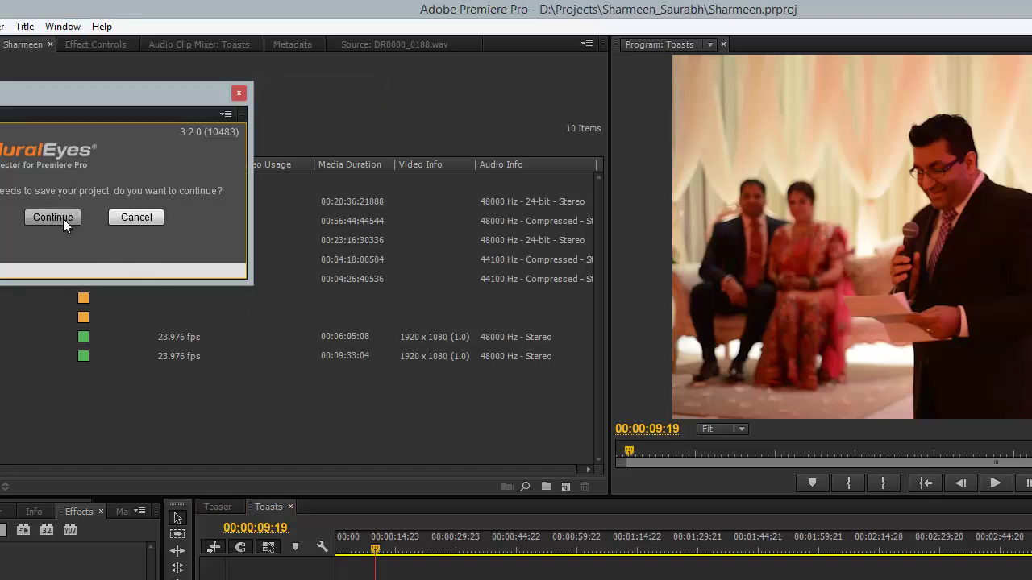
click(63, 218)
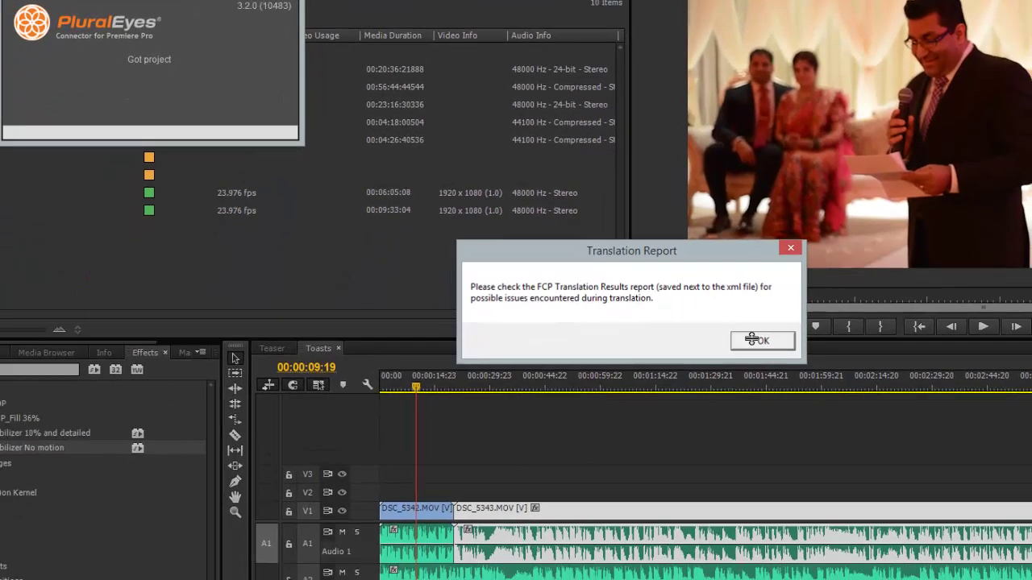
click(754, 498)
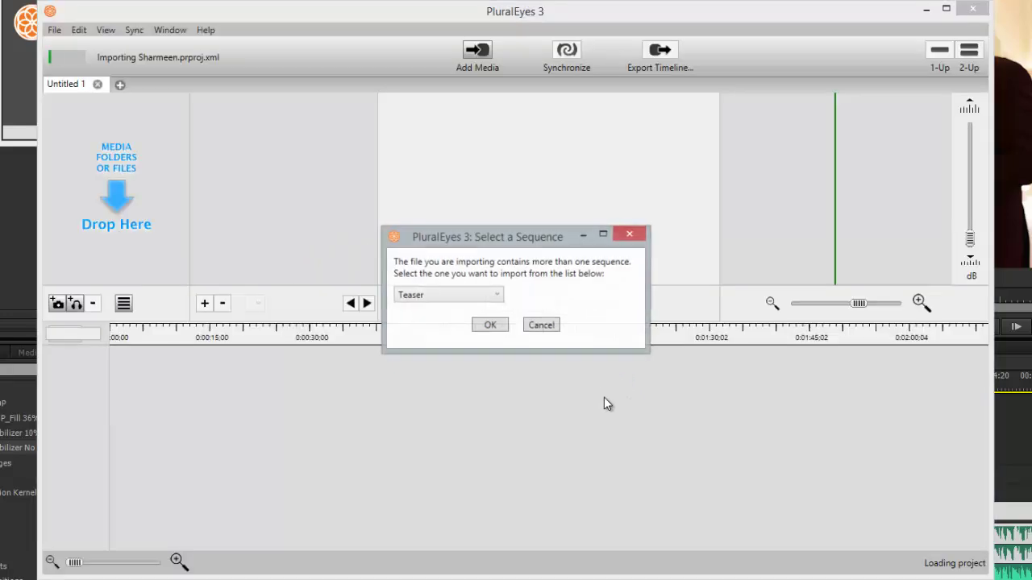
Step: Import the Toasts sequence into PluralEyes 3
click(496, 296)
click(449, 324)
click(484, 327)
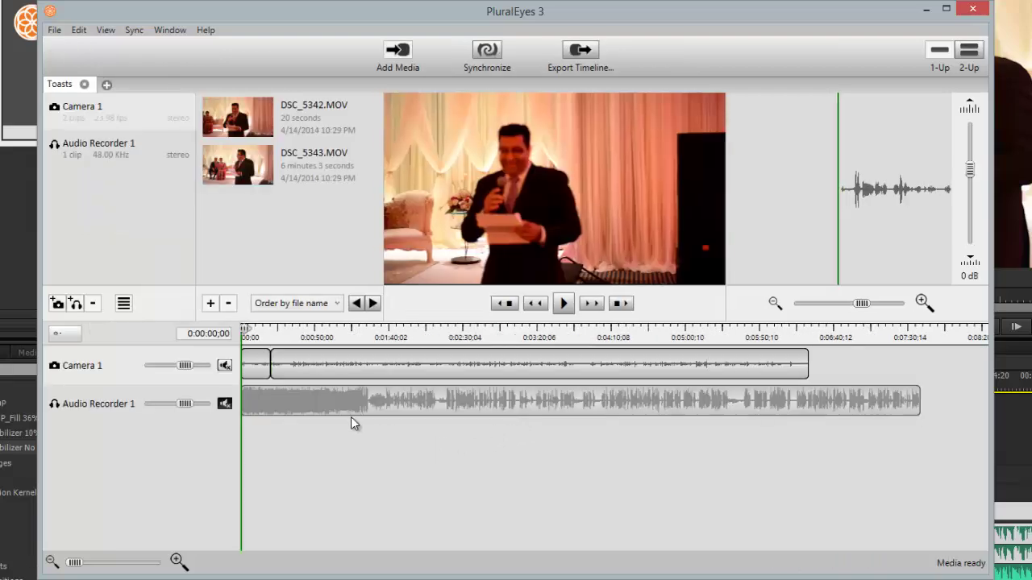
Step: Raise the Camera 1 track volume to 8 dB, then select the Audio Recorder 1 clip
click(258, 369)
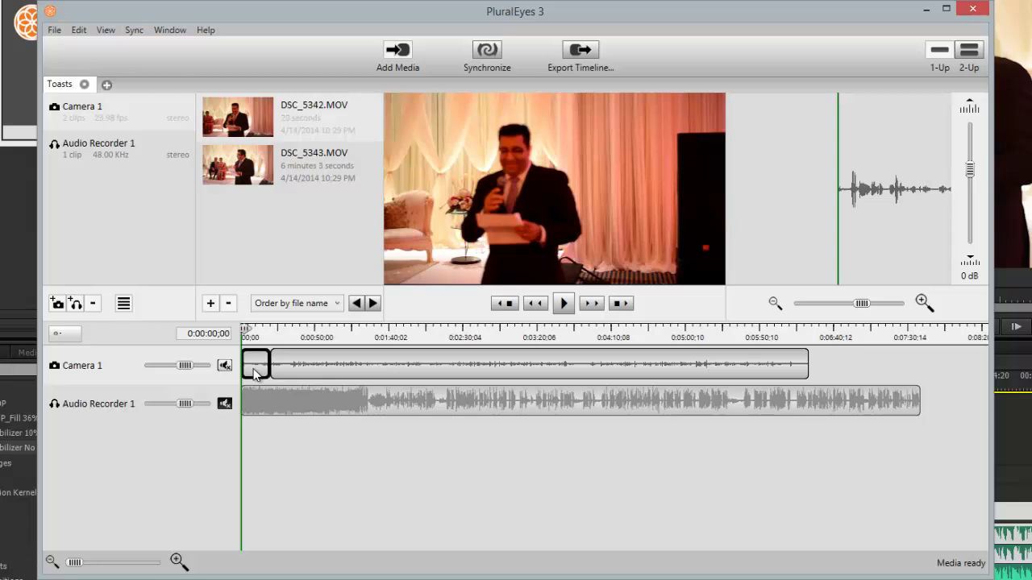
click(333, 374)
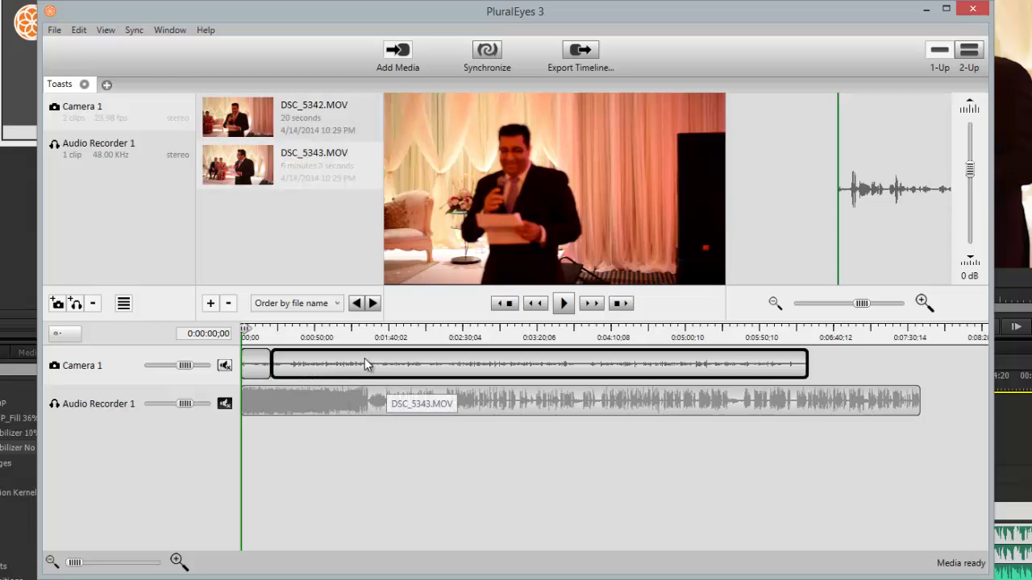
click(190, 365)
drag(191, 365, 198, 365)
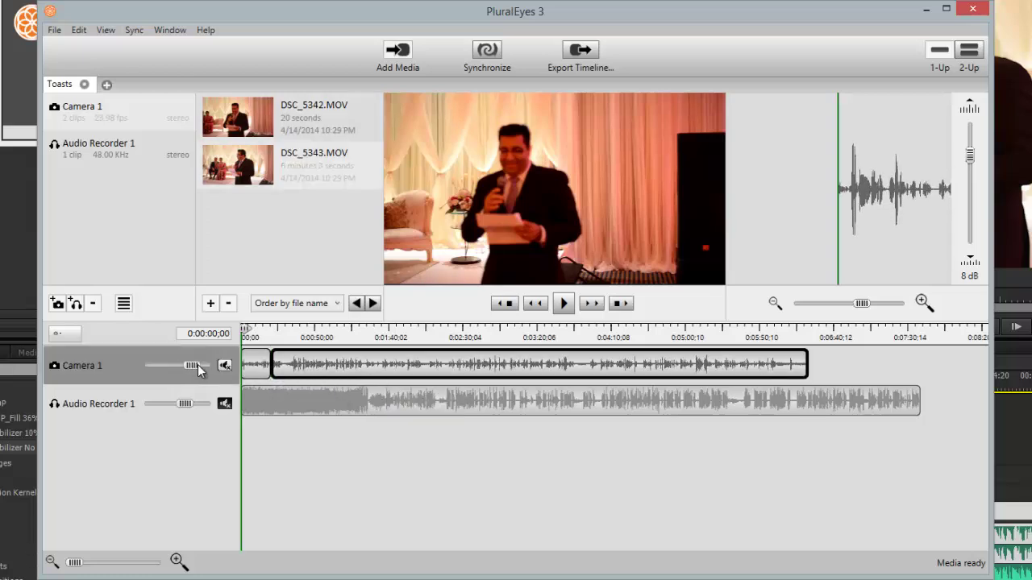
click(448, 402)
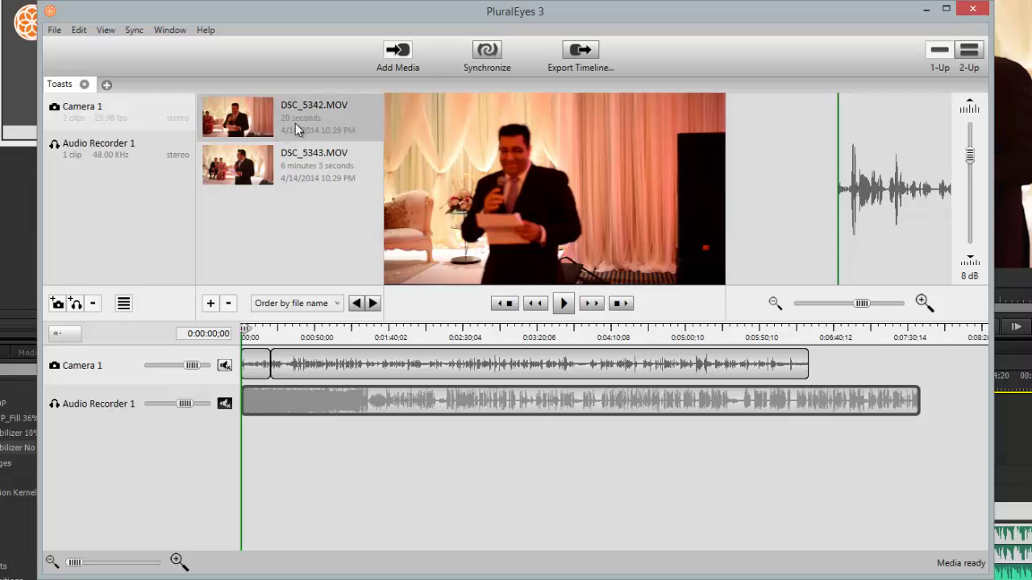
Step: Synchronize the camera clips to Audio Recorder 1, then play back from about 1:40 and 2:12
click(488, 65)
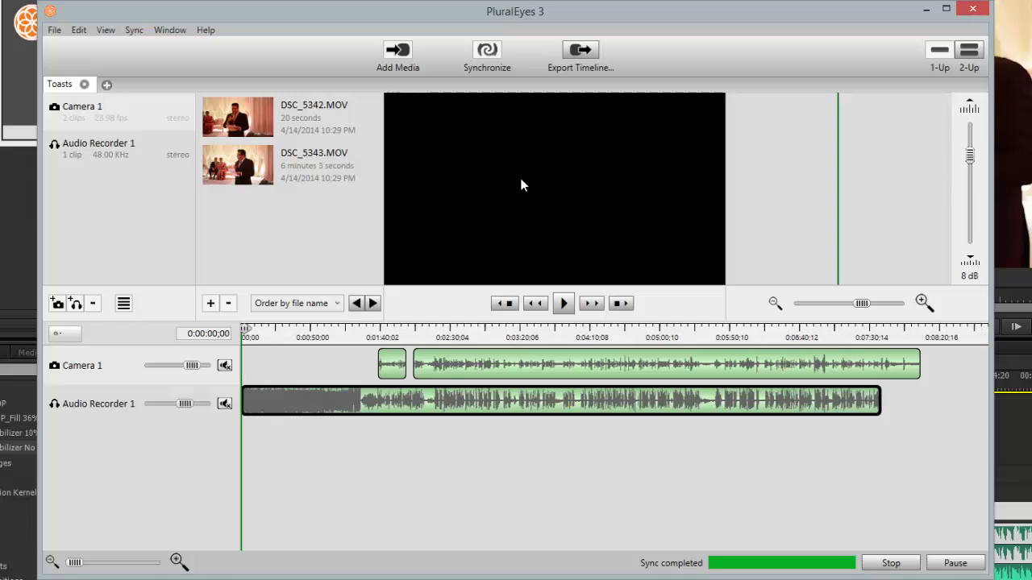
click(385, 335)
key(space)
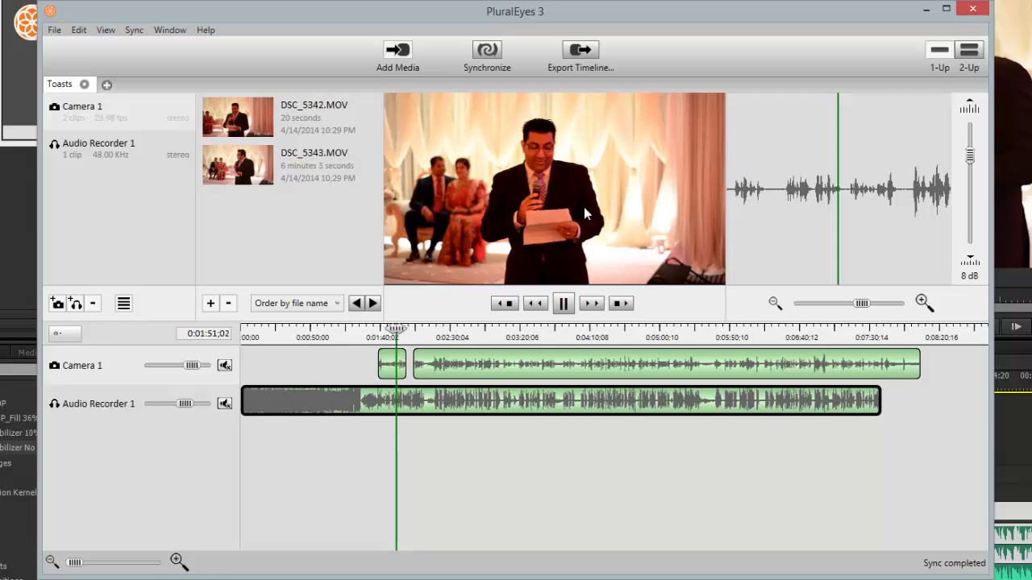
key(space)
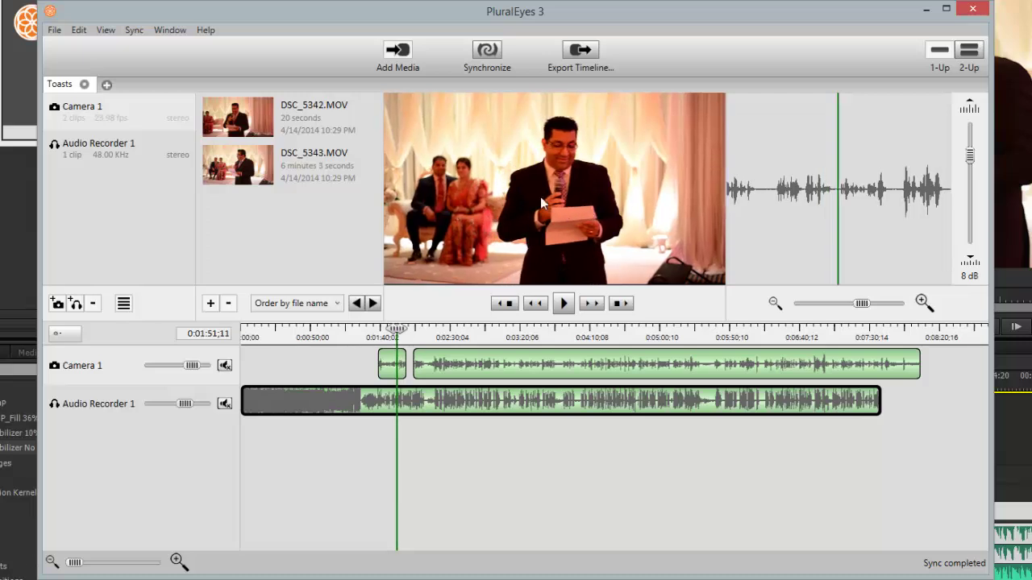
click(426, 336)
key(space)
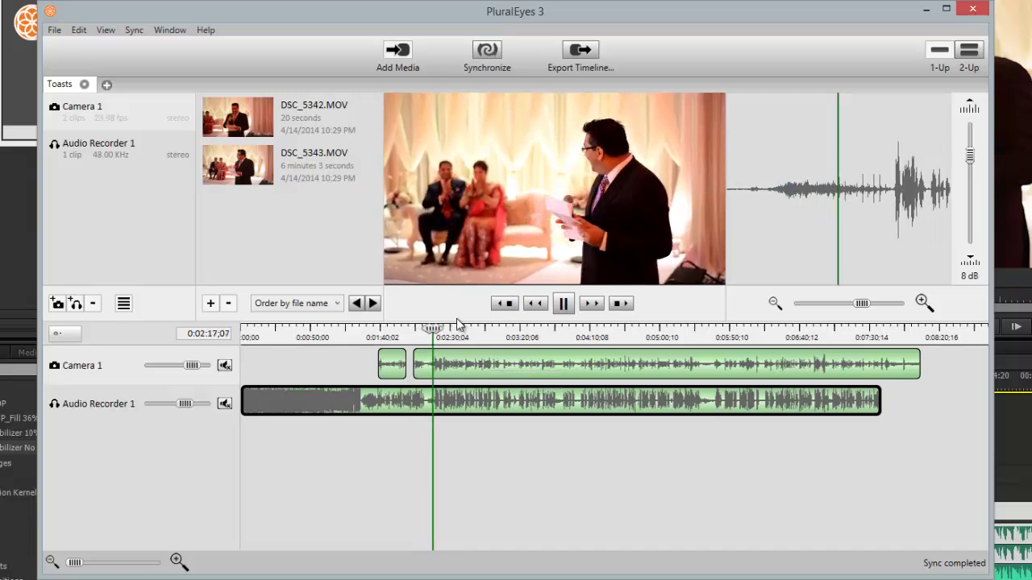
key(space)
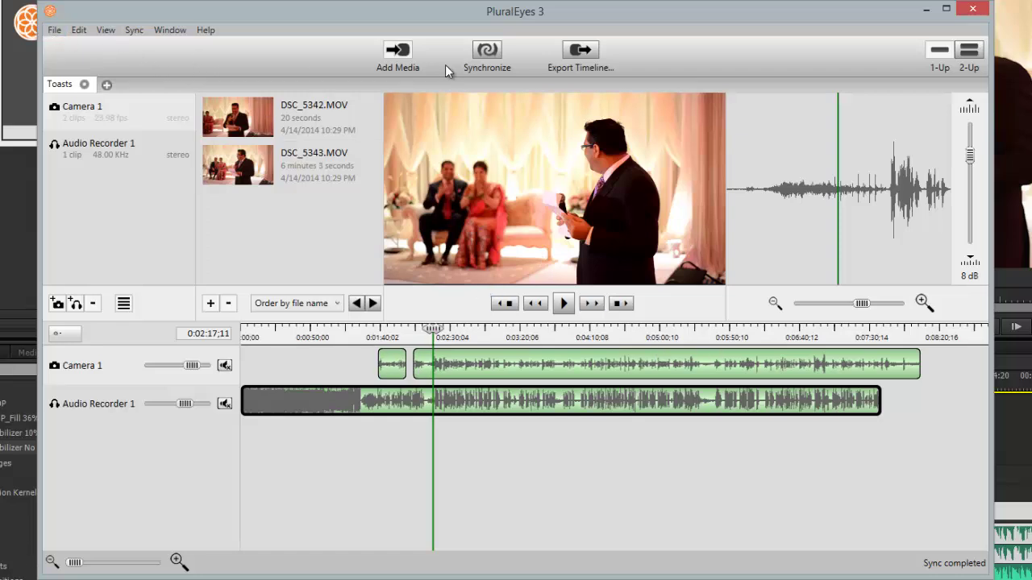
Step: Export the synced timeline to Premiere Pro, including a sequence with audio content replaced
click(580, 51)
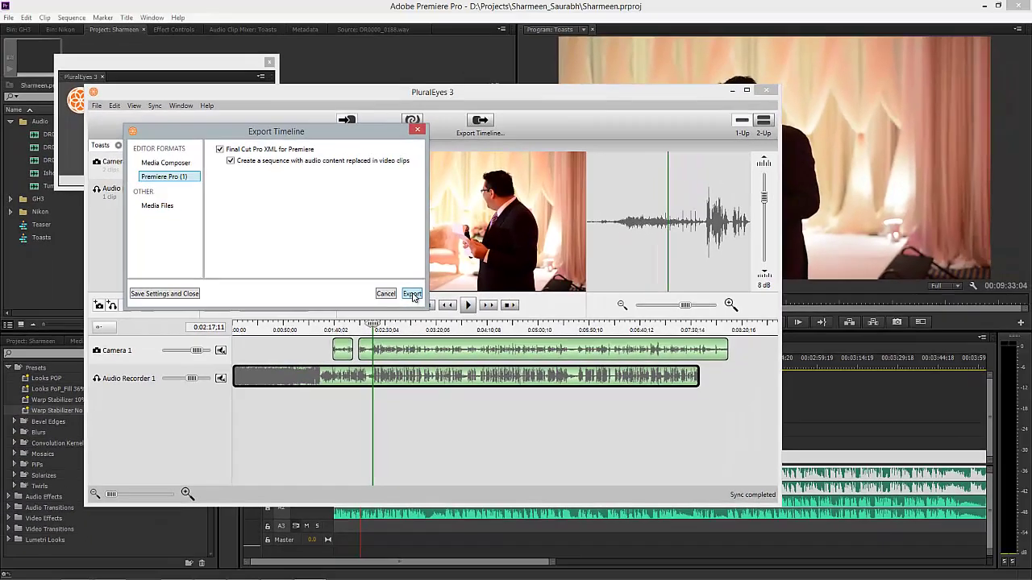
click(412, 295)
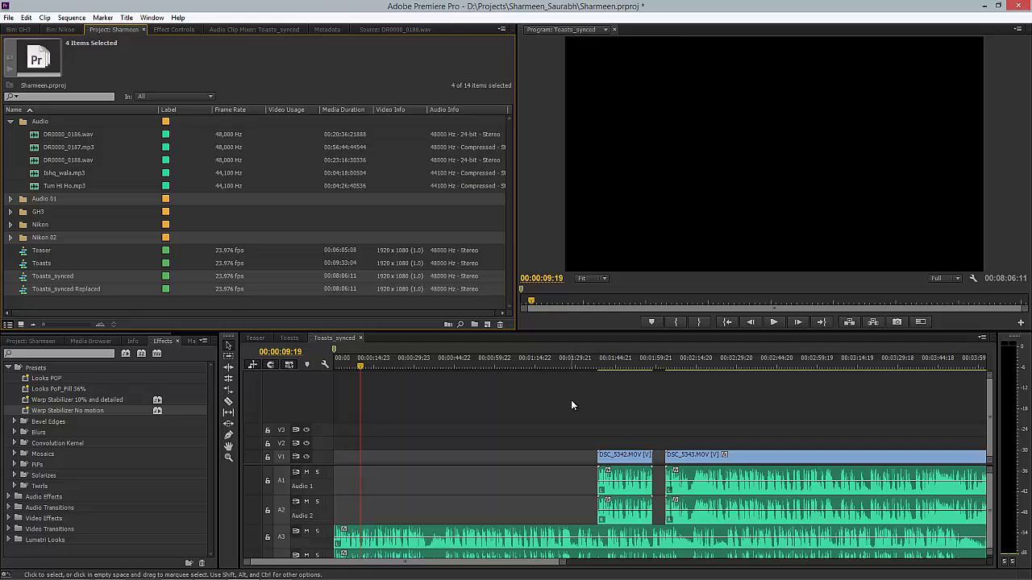
Step: Play Toasts_synced from about 1:40 to check the sync, then deselect the project items
click(599, 367)
key(space)
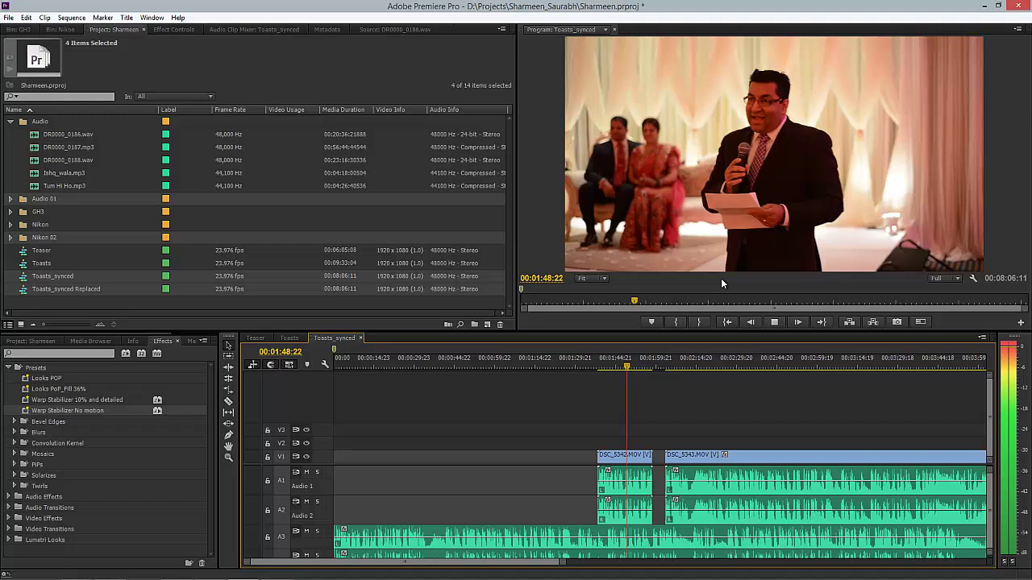
key(space)
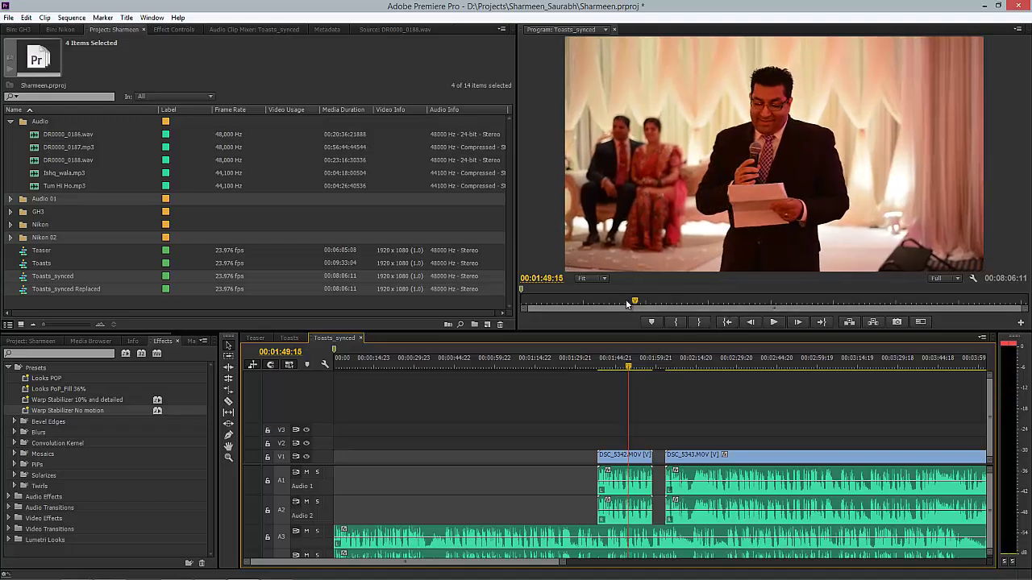
click(106, 303)
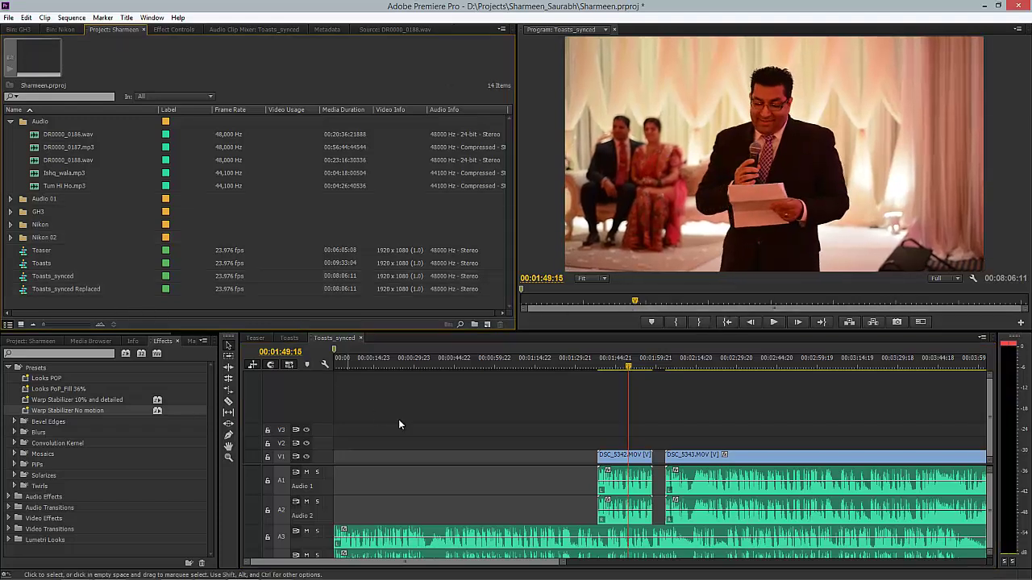
Step: Open Toasts_synced Replaced and play it from about 1:43, then from 2:08
double_click(41, 288)
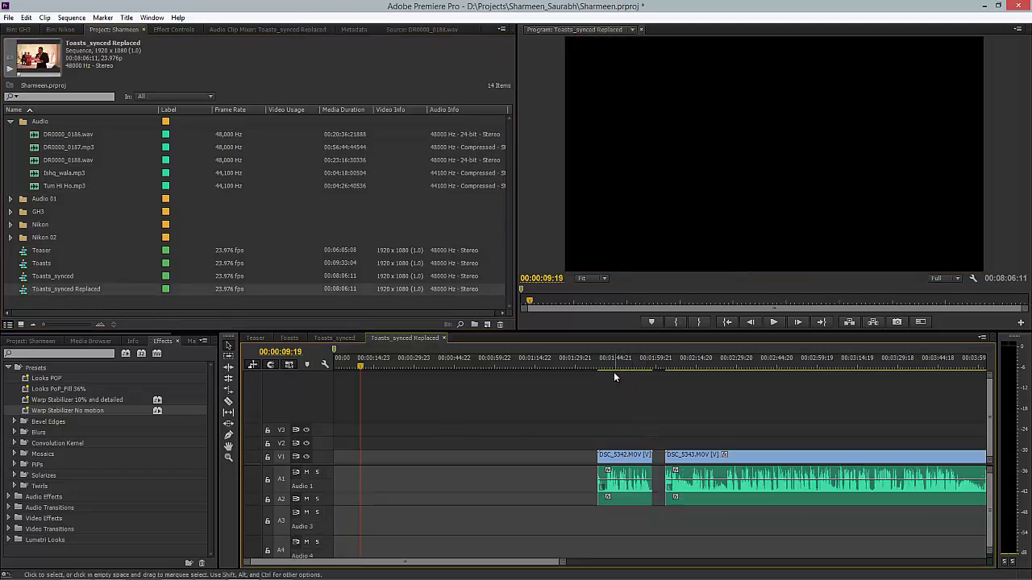
click(613, 367)
key(space)
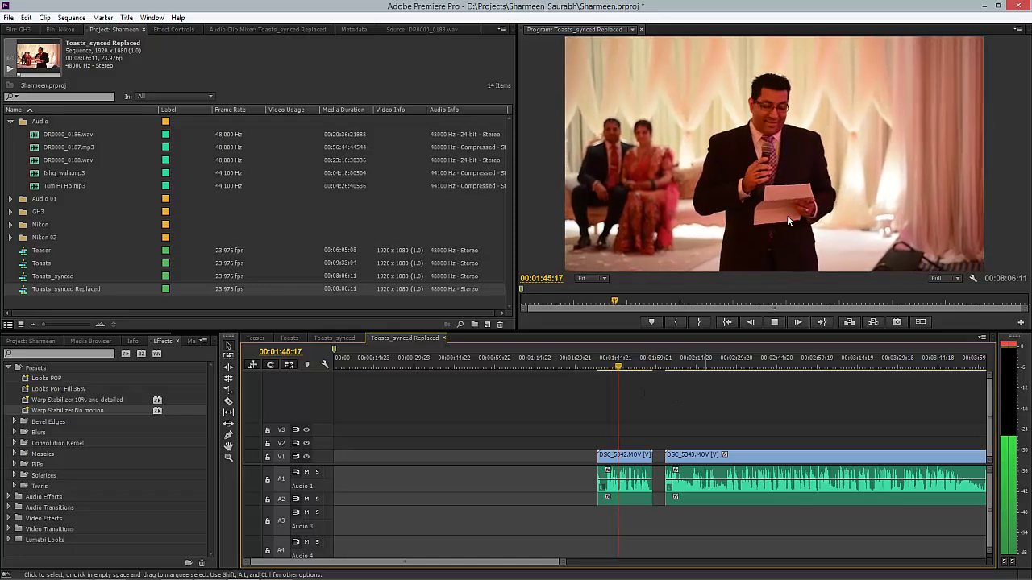
click(682, 368)
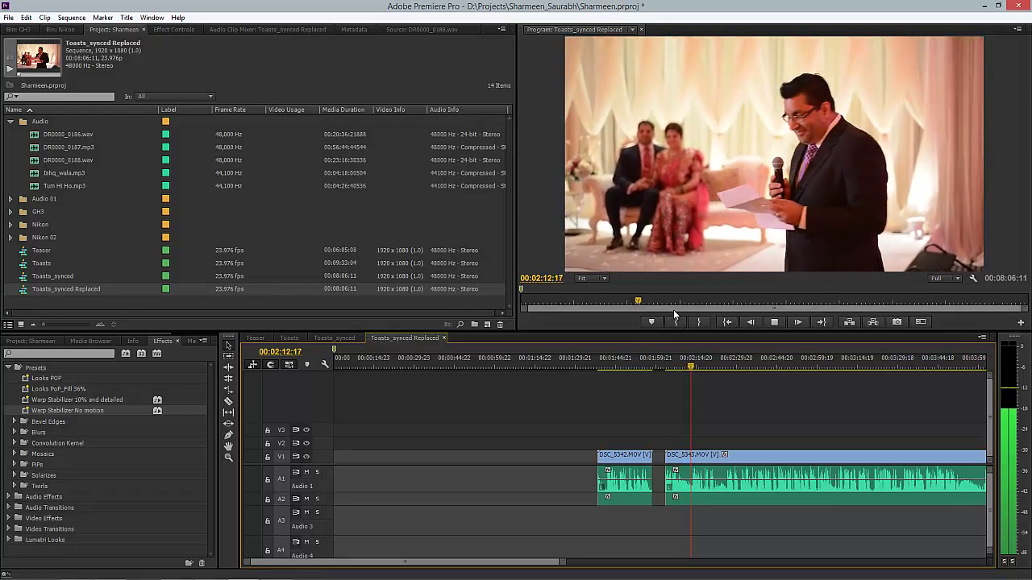
key(space)
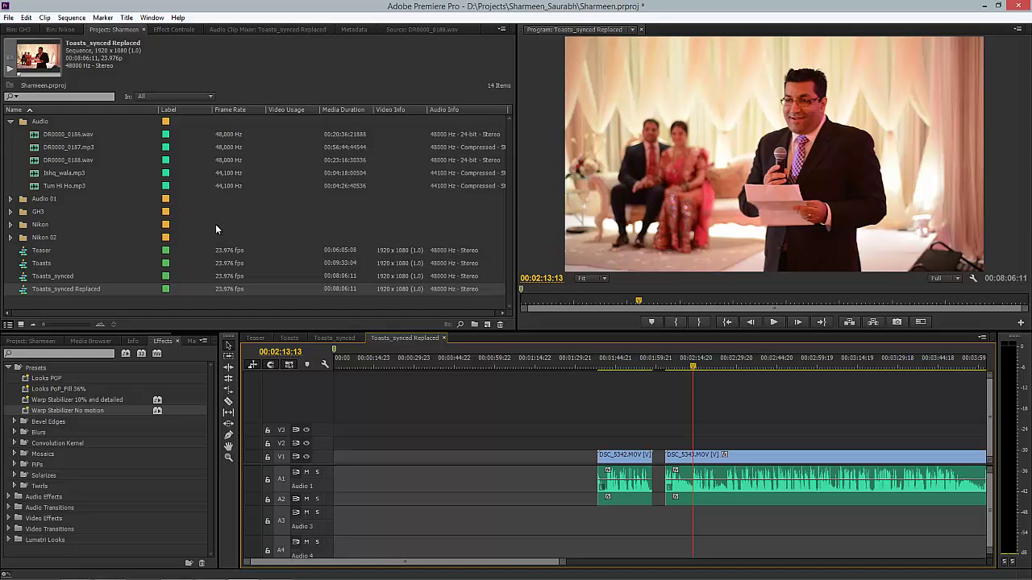
Step: Select the DSC_5342.MOV and DSC_5343.MOV clips to inspect their replaced audio
click(630, 462)
click(668, 484)
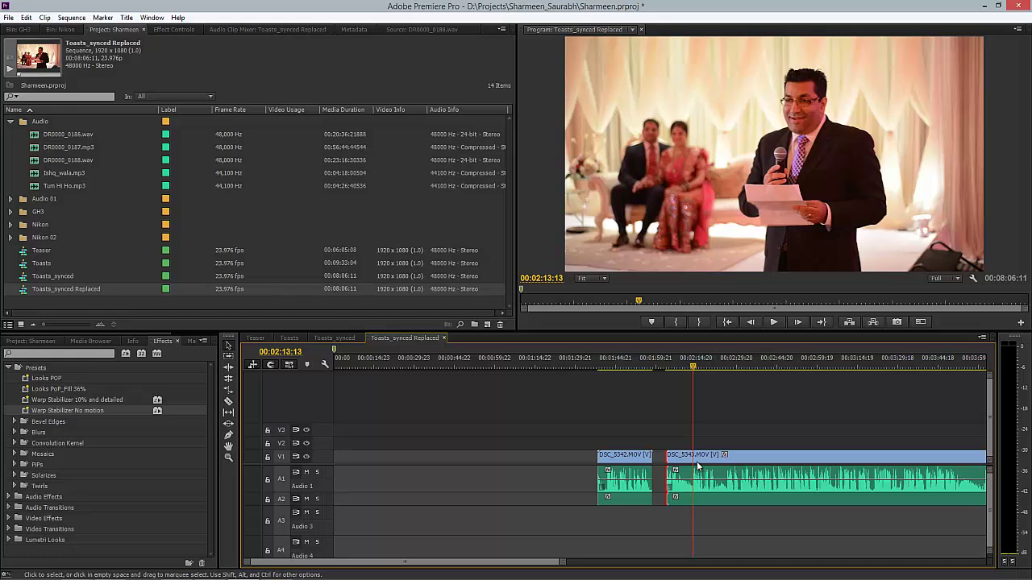
click(684, 470)
click(640, 470)
click(710, 467)
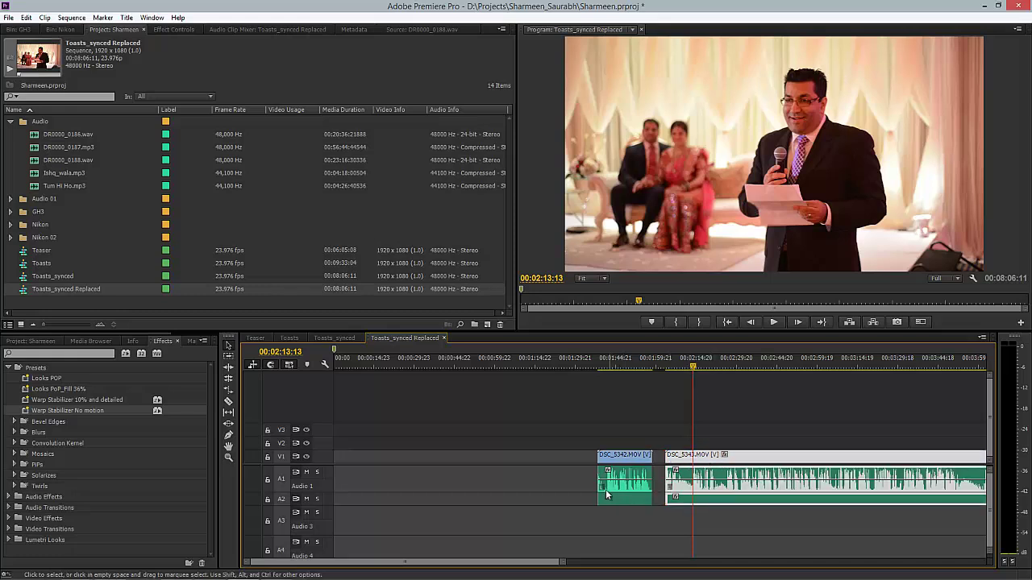